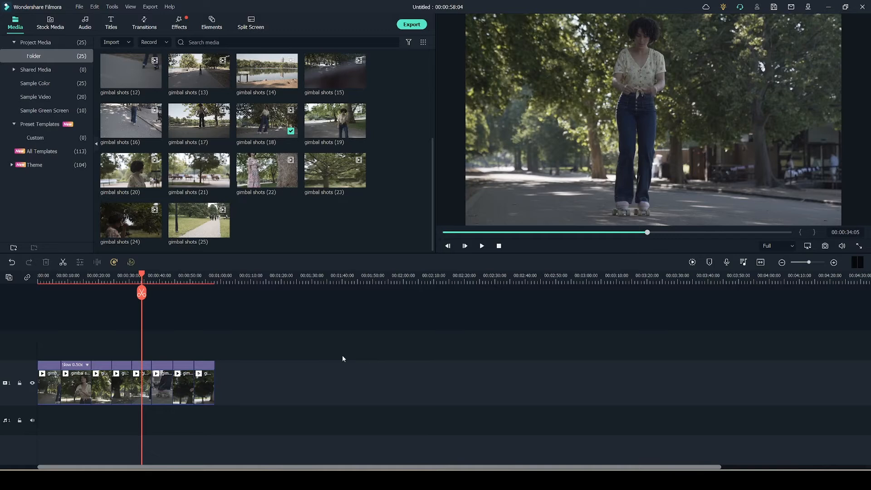
pyautogui.moveTo(253, 350); pyautogui.dragTo(49, 392)
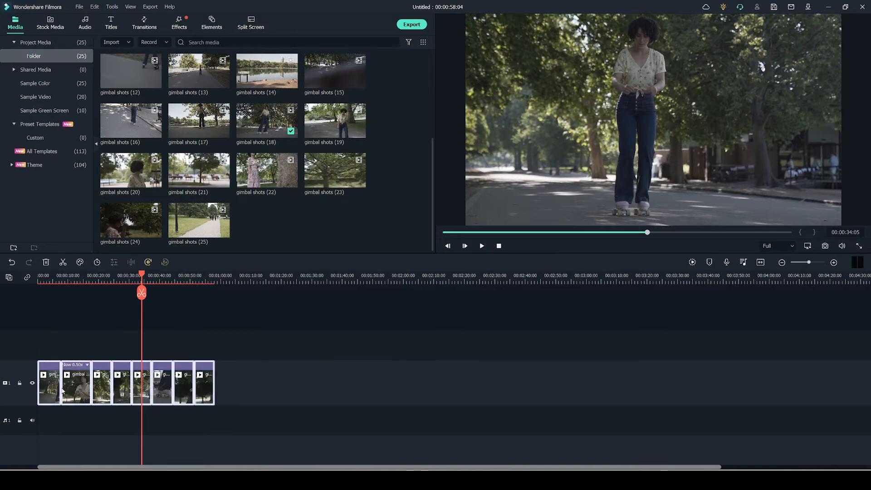
pyautogui.click(251, 329)
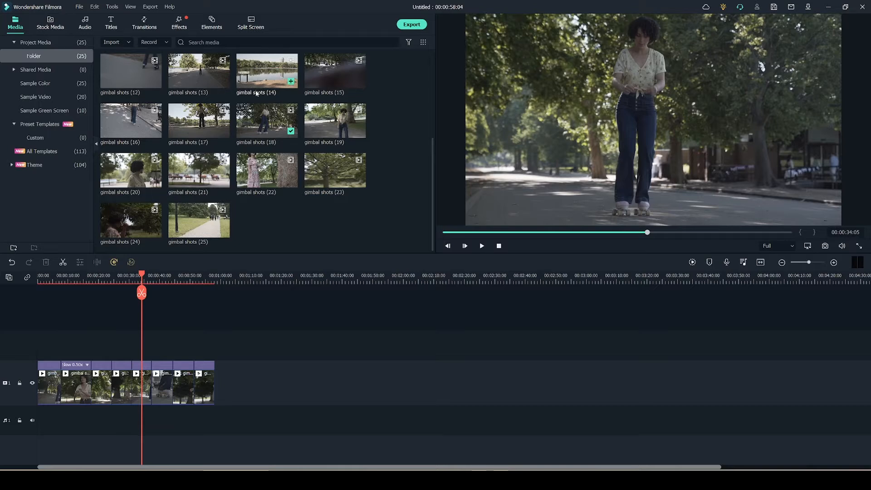
# Browse the titles library and look through the templates in the What's New category
pyautogui.click(115, 31)
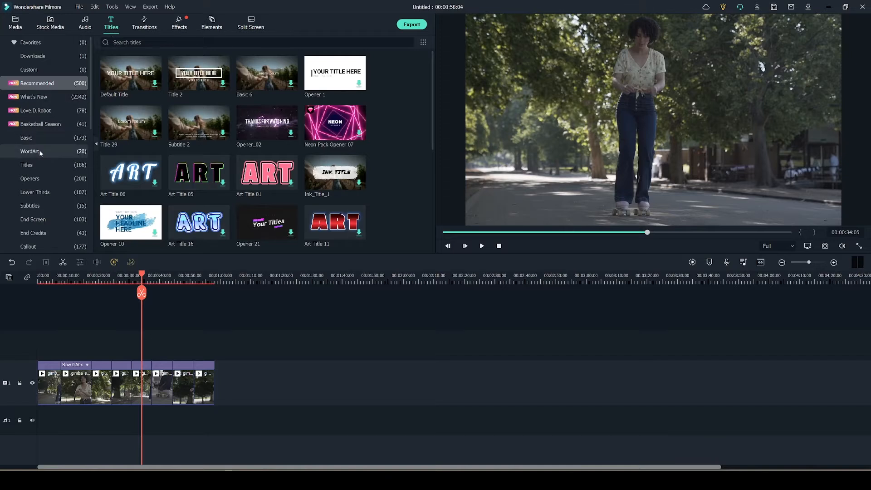
pyautogui.moveTo(91, 60)
pyautogui.mouseDown()
pyautogui.moveTo(89, 195)
pyautogui.moveTo(94, 52)
pyautogui.mouseUp()
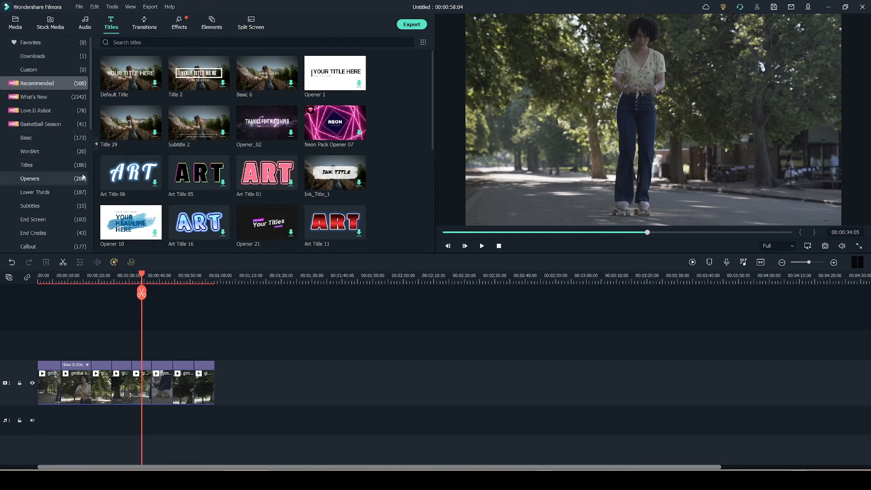
pyautogui.scroll(-3, 81, 170)
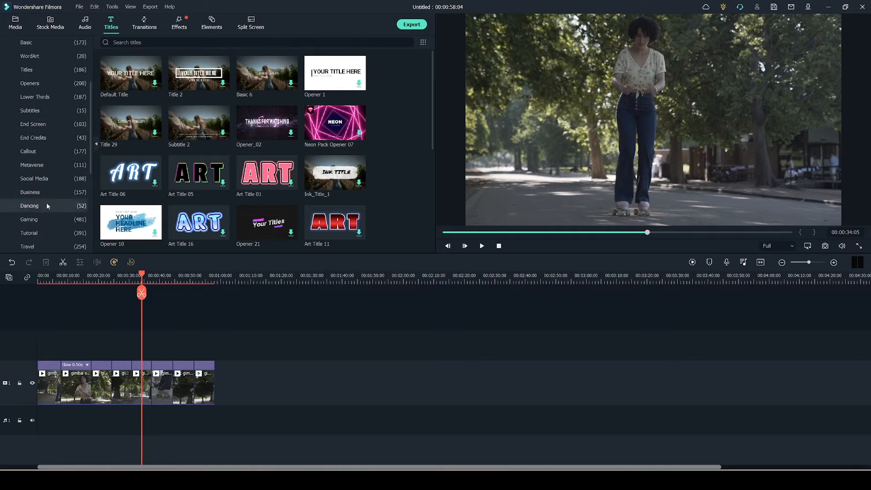
pyautogui.scroll(3, 80, 99)
pyautogui.click(50, 98)
pyautogui.scroll(-3, 431, 126)
pyautogui.scroll(-3, 431, 130)
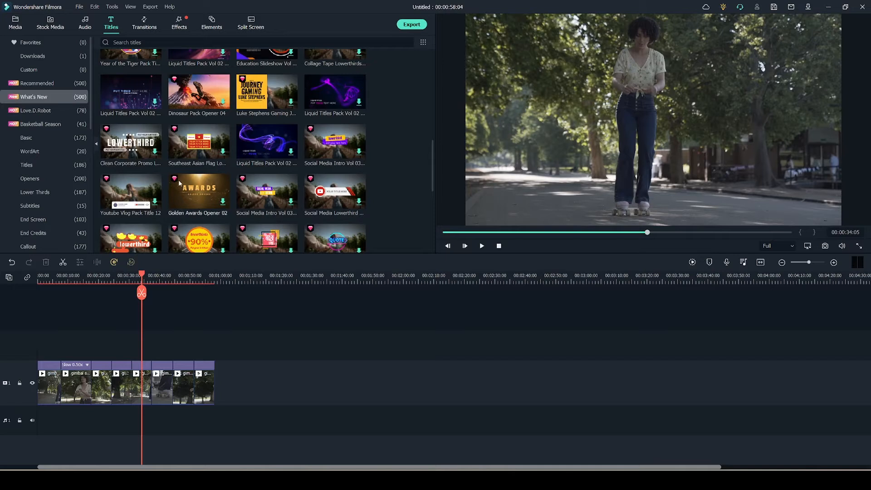
pyautogui.scroll(10, 191, 132)
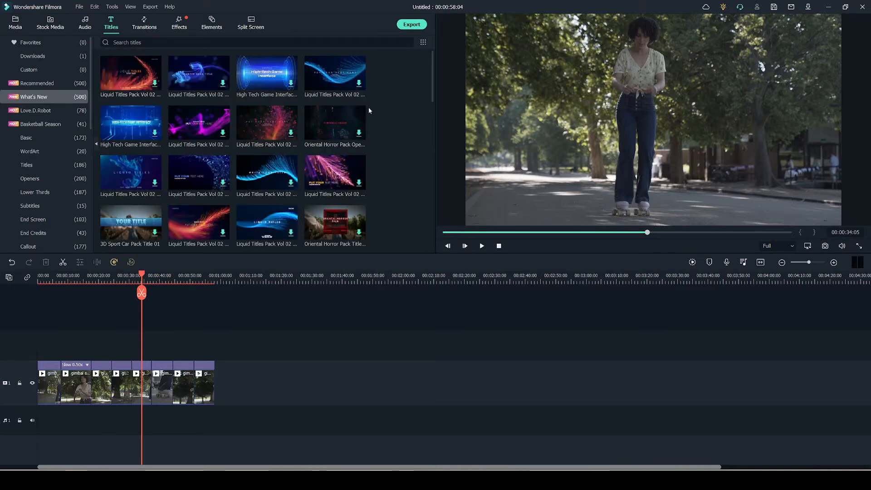
pyautogui.scroll(-1, 432, 83)
pyautogui.scroll(-2, 432, 82)
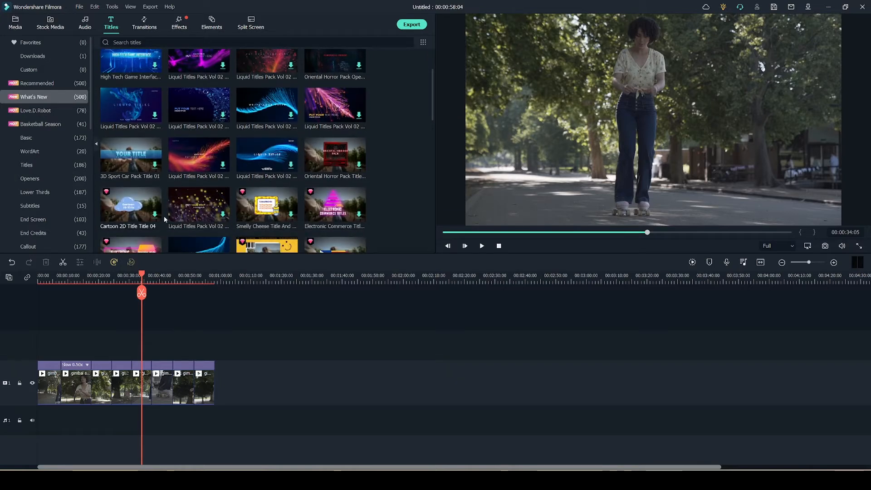
# Filter the What's New titles by Standard and look through the listed templates for a suitable one
pyautogui.click(422, 43)
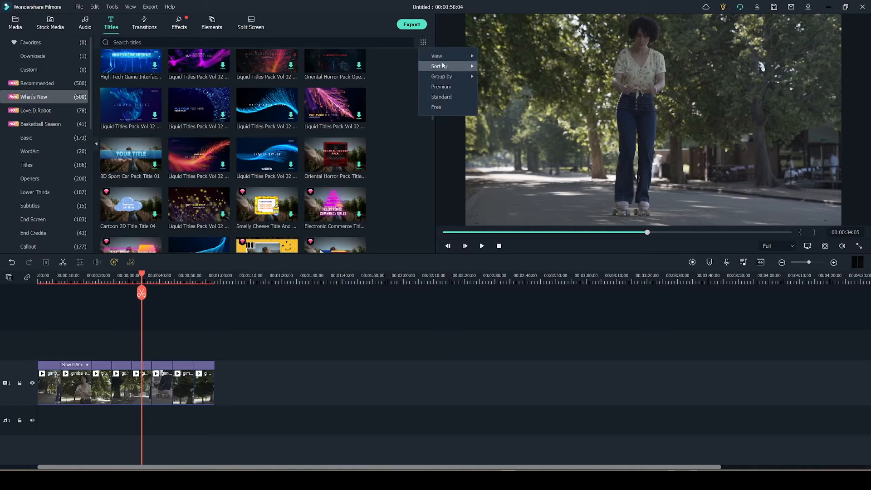
pyautogui.moveTo(444, 65)
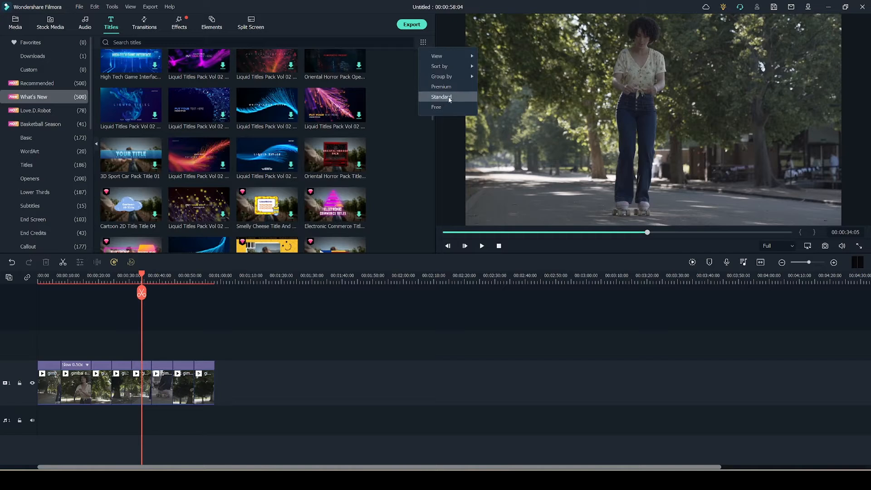
pyautogui.click(449, 97)
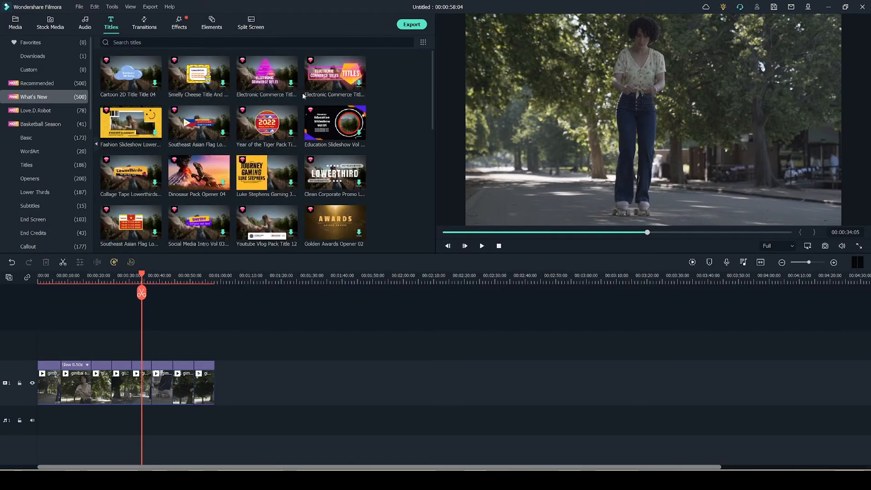
pyautogui.scroll(-5, 323, 145)
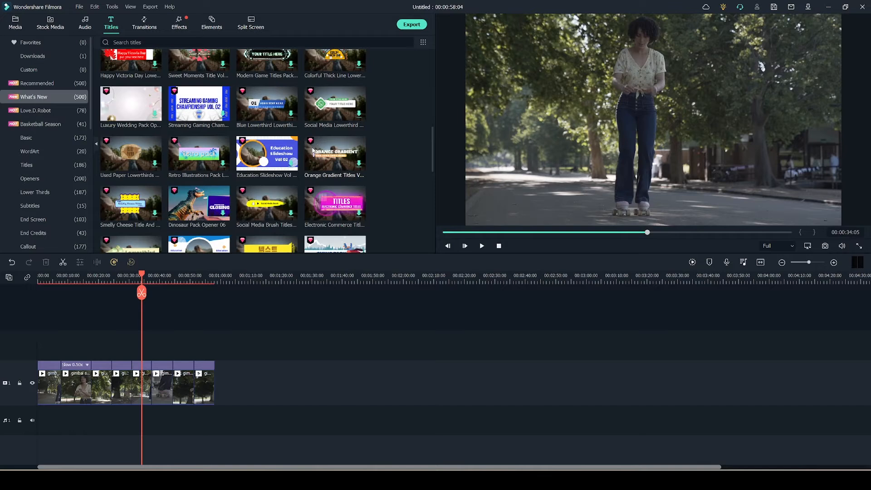
pyautogui.scroll(-3, 301, 145)
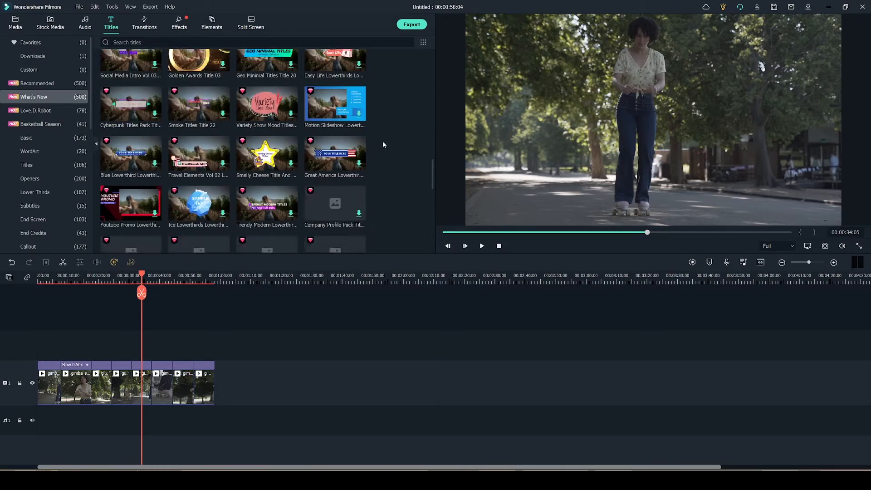
pyautogui.scroll(-3, 383, 144)
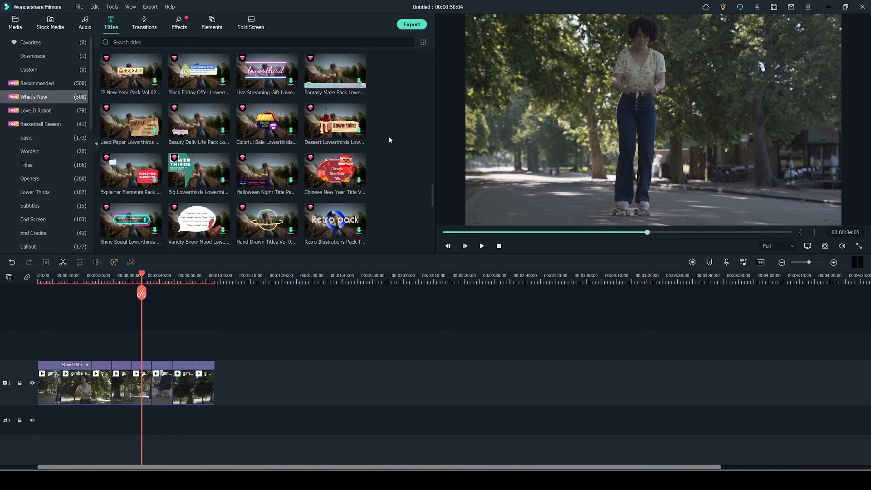
pyautogui.scroll(-3, 388, 137)
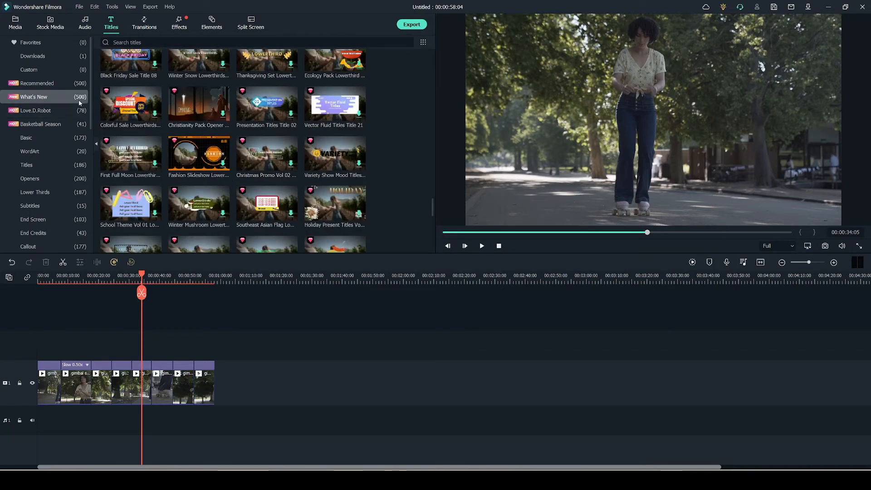
pyautogui.click(27, 99)
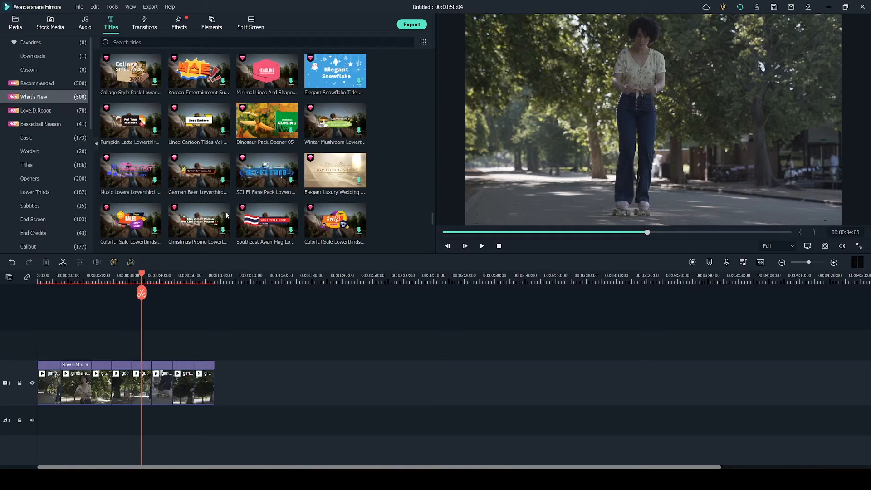
# Download and preview the Music Lovers Lowerthird title, and place it on video track 2 above the fifth clip
pyautogui.click(132, 174)
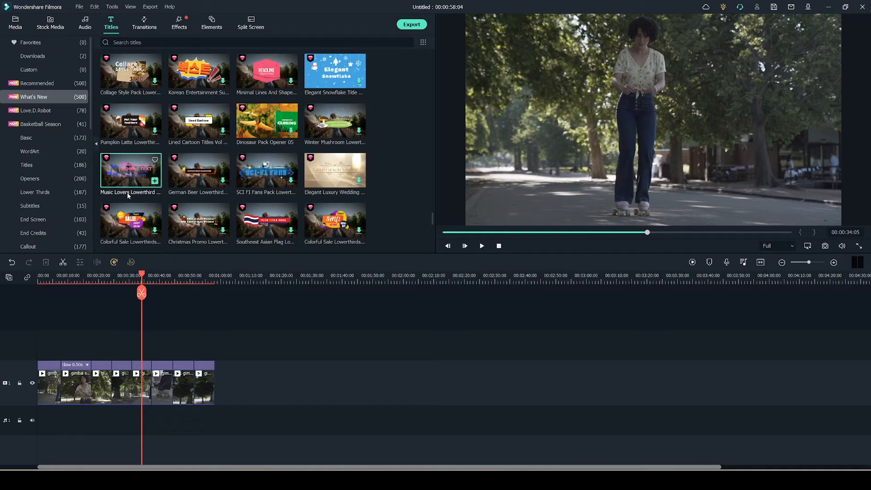
pyautogui.doubleClick(134, 178)
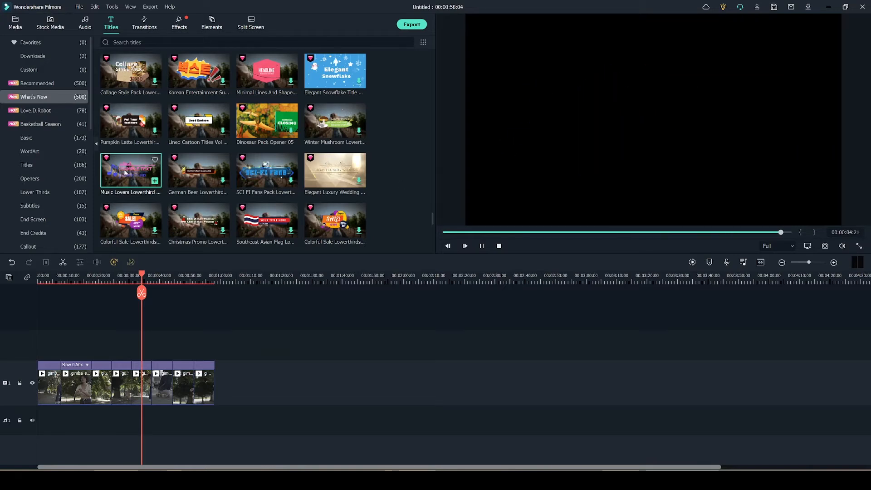
pyautogui.moveTo(127, 168); pyautogui.dragTo(175, 353)
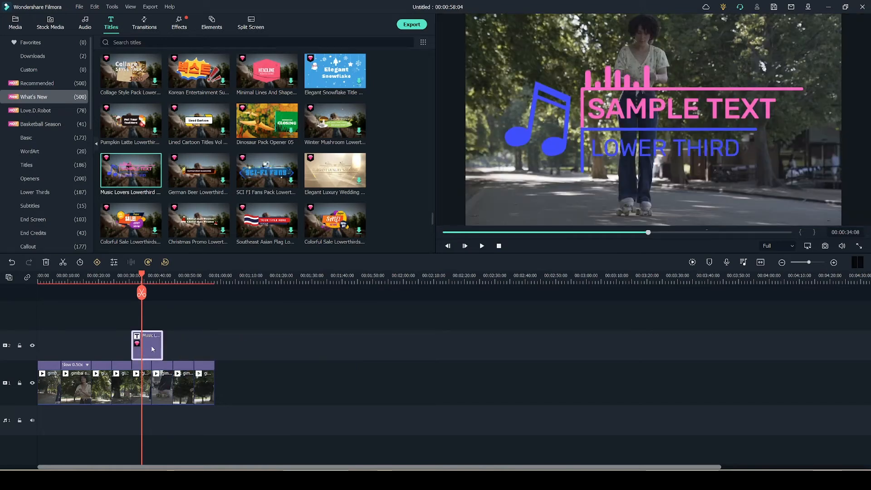
# Open the title for editing, scale the whole group to 63.77%, and move it to X -264.0, Y -204.0
pyautogui.doubleClick(150, 348)
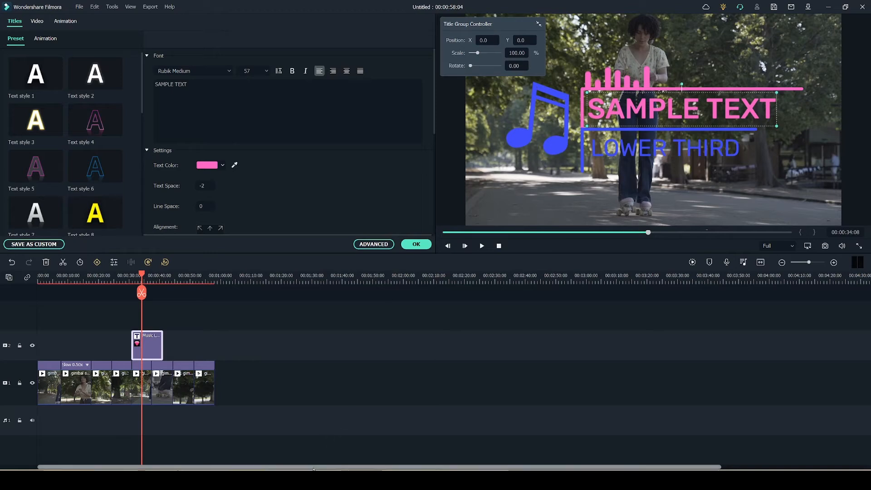
pyautogui.moveTo(482, 56); pyautogui.dragTo(475, 54)
pyautogui.moveTo(702, 113); pyautogui.dragTo(593, 112)
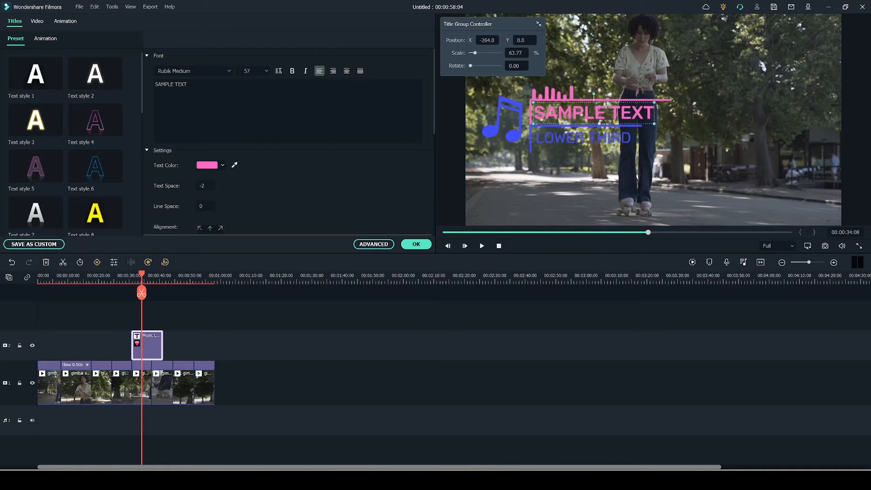
pyautogui.moveTo(520, 39); pyautogui.dragTo(279, 68)
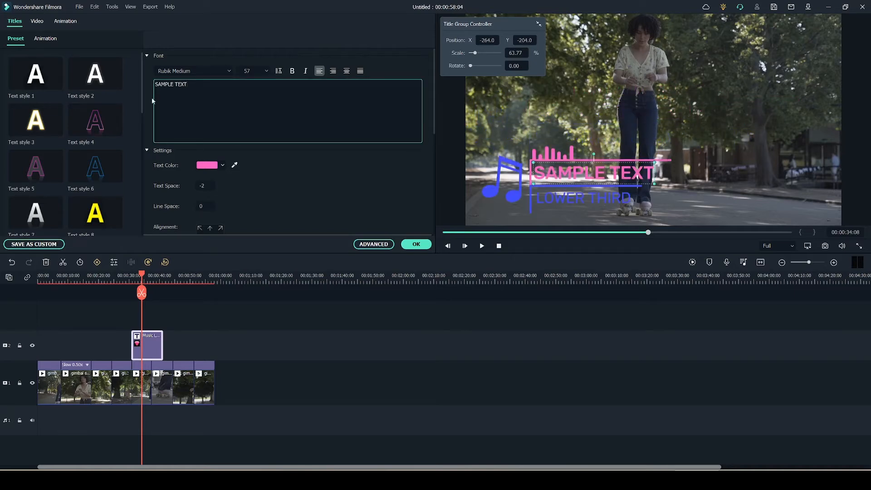
# Replace the title's SAMPLE TEXT line with "Rollerblades"
pyautogui.press('BackSpace')
pyautogui.press('BackSpace')
pyautogui.press('BackSpace')
pyautogui.press('BackSpace')
pyautogui.press('BackSpace')
pyautogui.press('BackSpace')
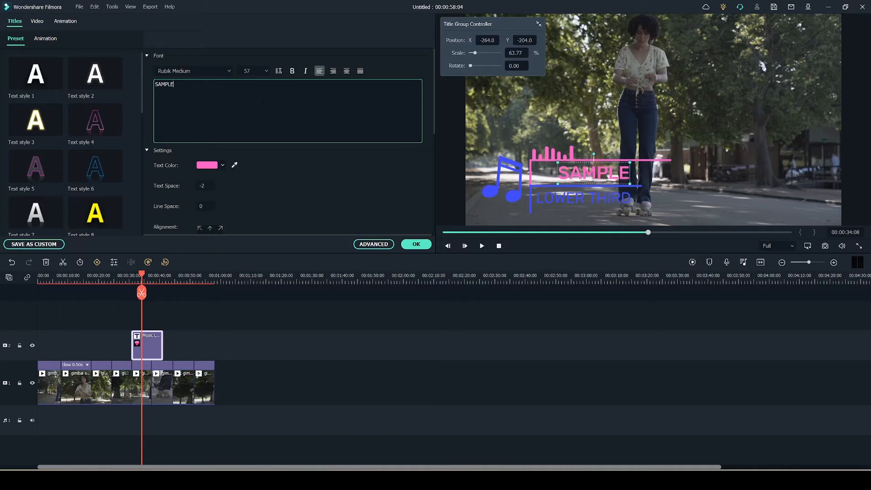
pyautogui.press('BackSpace')
pyautogui.press('BackSpace')
pyautogui.press('BackSpace')
pyautogui.press('BackSpace')
pyautogui.press('BackSpace')
pyautogui.write('Rollerblades')
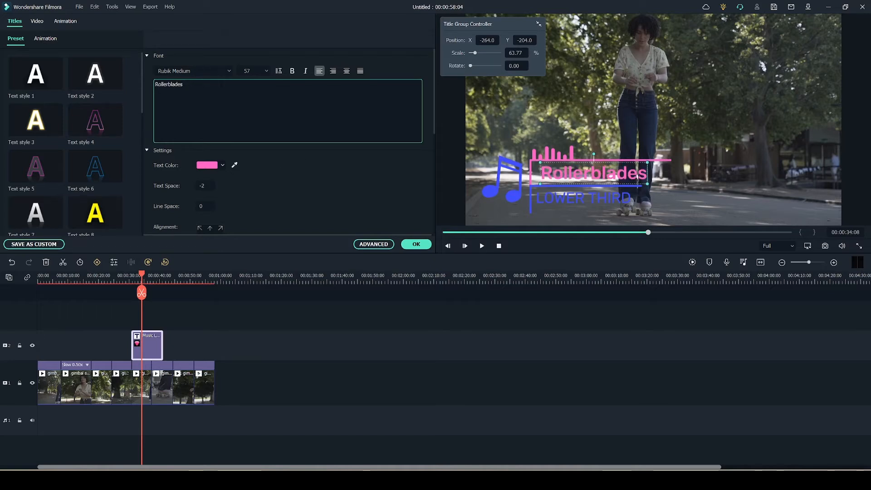
# Apply the Text style 19 preset to the whole Rollerblades line
pyautogui.scroll(-4, 315, 81)
pyautogui.scroll(-1, 301, 150)
pyautogui.scroll(5, 303, 150)
pyautogui.hotkey('ctrl', 'a')
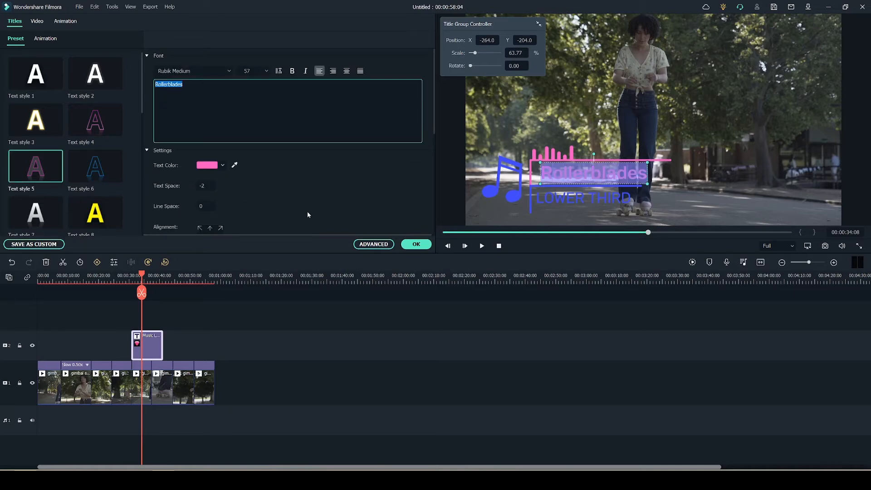
pyautogui.scroll(-5, 86, 165)
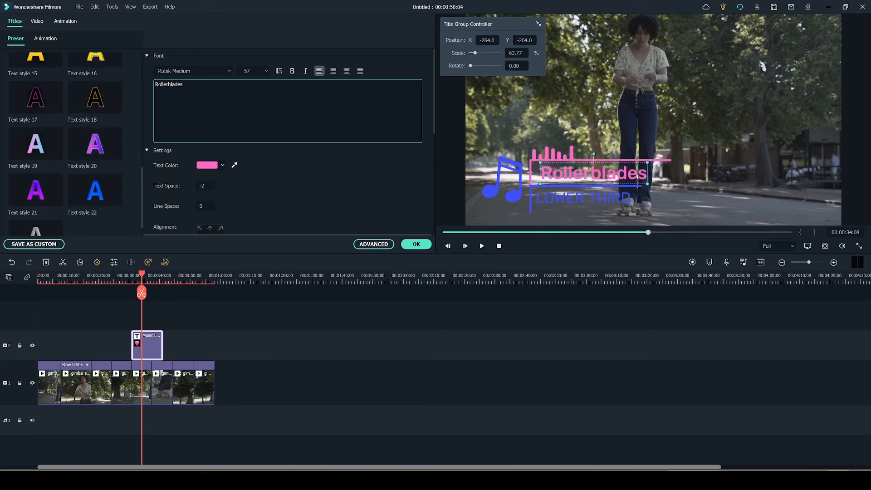
pyautogui.hotkey('ctrl', 'a')
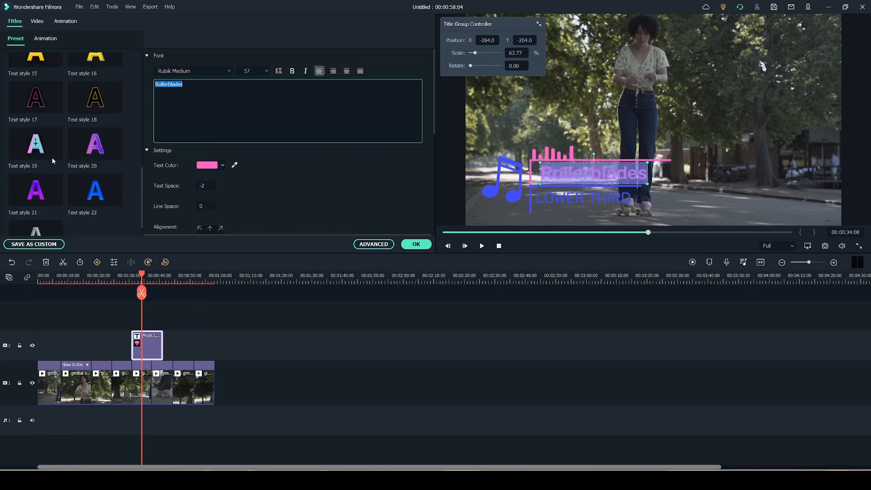
pyautogui.click(41, 148)
pyautogui.click(589, 155)
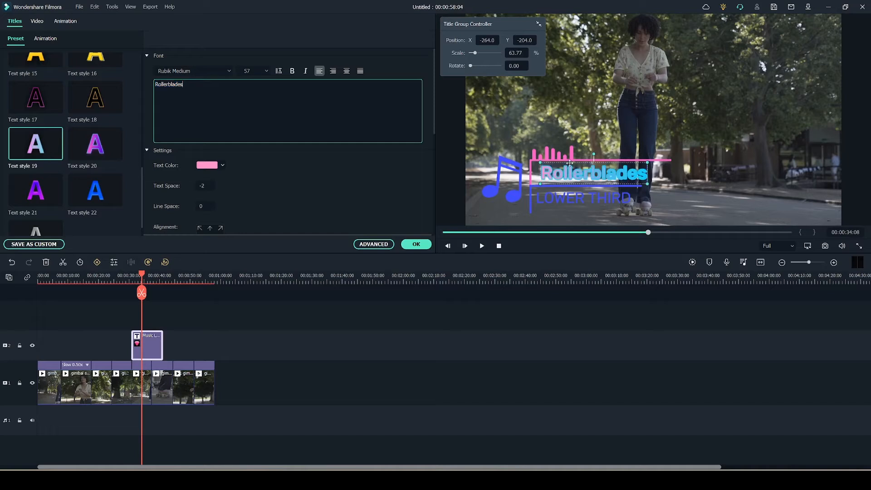
# Replace the LOWER THIRD line with "2022" and shift it left under the start of Rollerblades
pyautogui.click(582, 197)
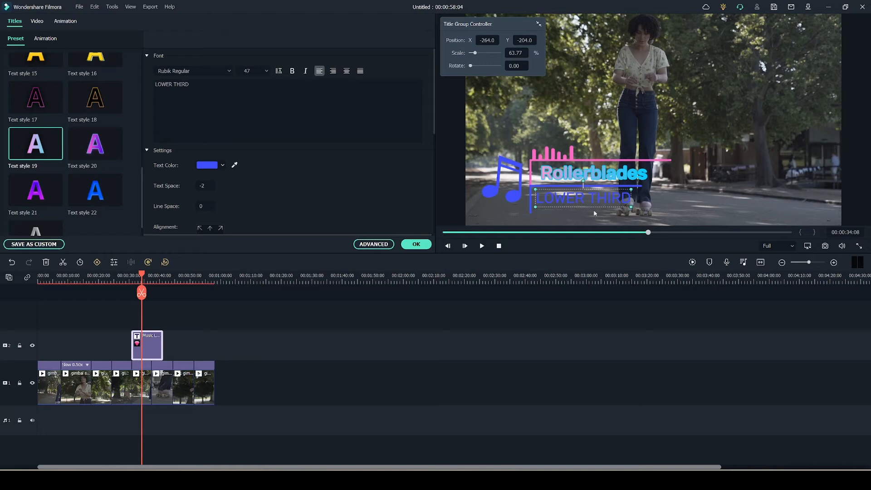
pyautogui.click(352, 104)
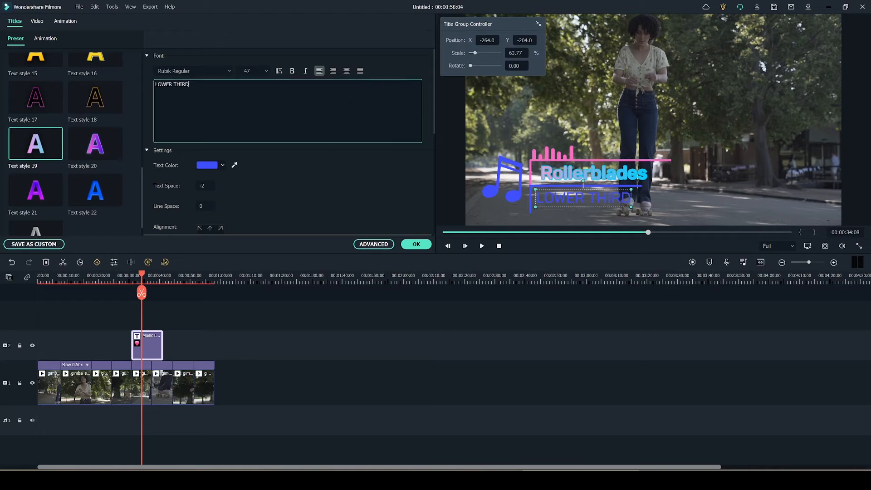
pyautogui.press('BackSpace')
pyautogui.press('BackSpace')
pyautogui.press('BackSpace')
pyautogui.press('BackSpace')
pyautogui.press('BackSpace')
pyautogui.press('BackSpace')
pyautogui.press('BackSpace')
pyautogui.press('BackSpace')
pyautogui.press('BackSpace')
pyautogui.press('BackSpace')
pyautogui.press('BackSpace')
pyautogui.write('2022')
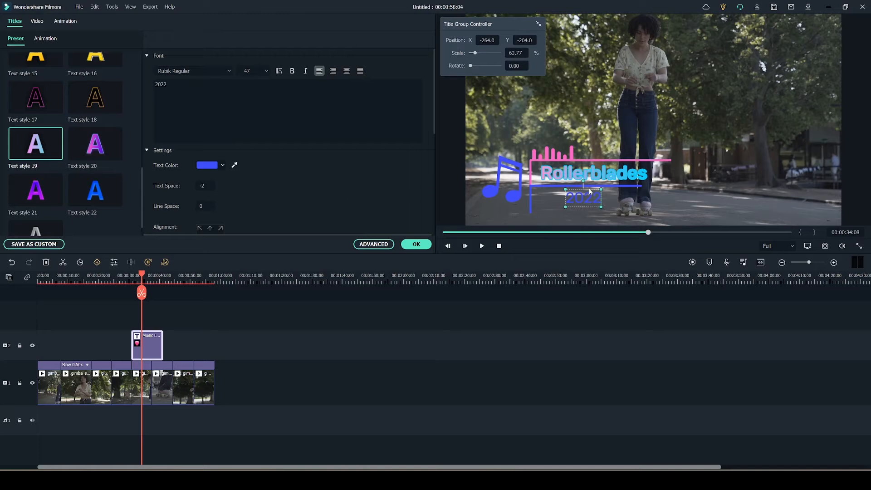
pyautogui.moveTo(588, 189); pyautogui.dragTo(563, 190)
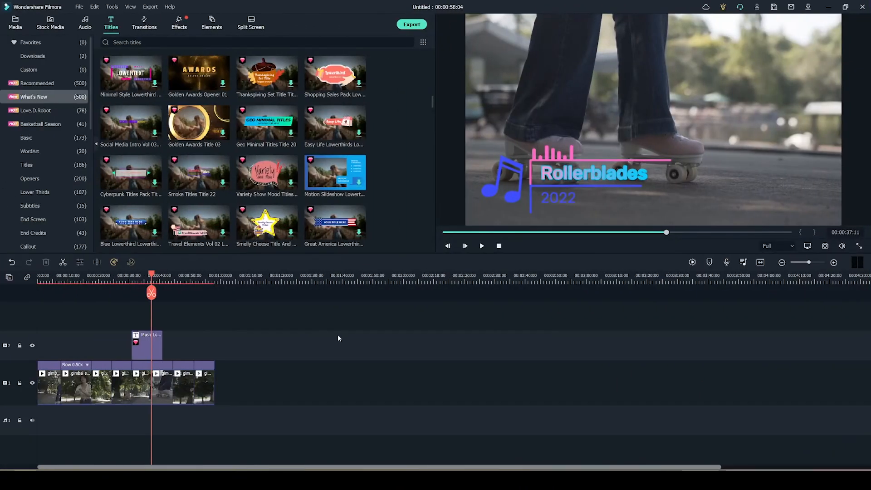
# Find the Instagram filters in the effects library and download the SummerGlow filter
pyautogui.click(179, 22)
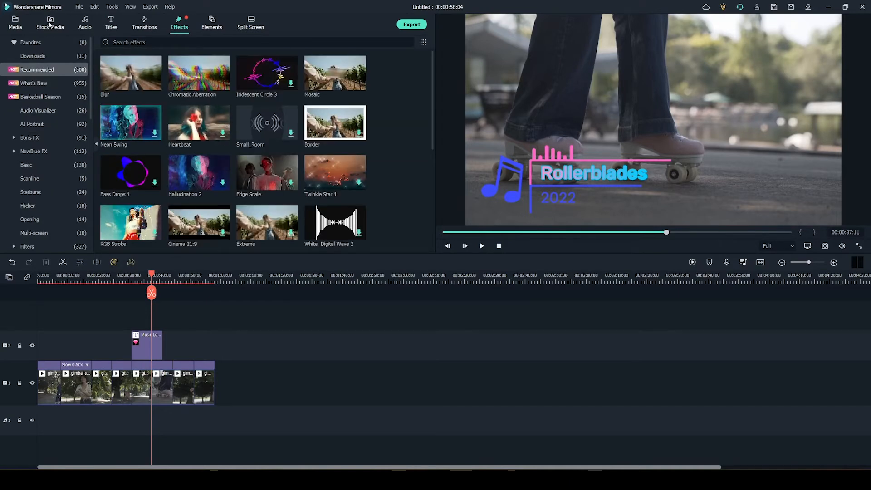
pyautogui.scroll(-2, 90, 111)
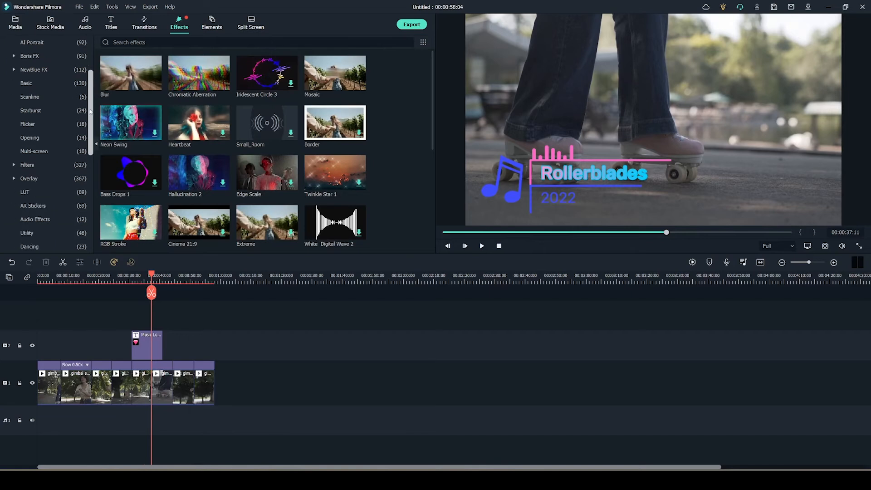
pyautogui.scroll(-1, 93, 115)
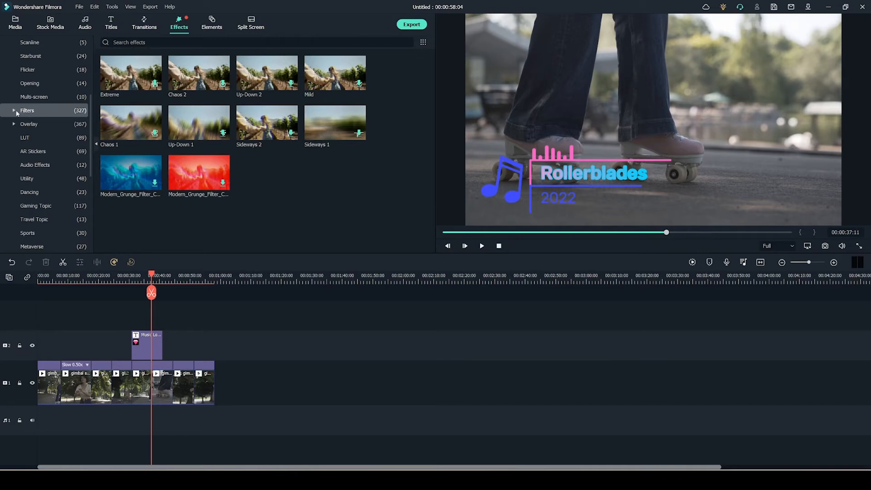
pyautogui.click(15, 112)
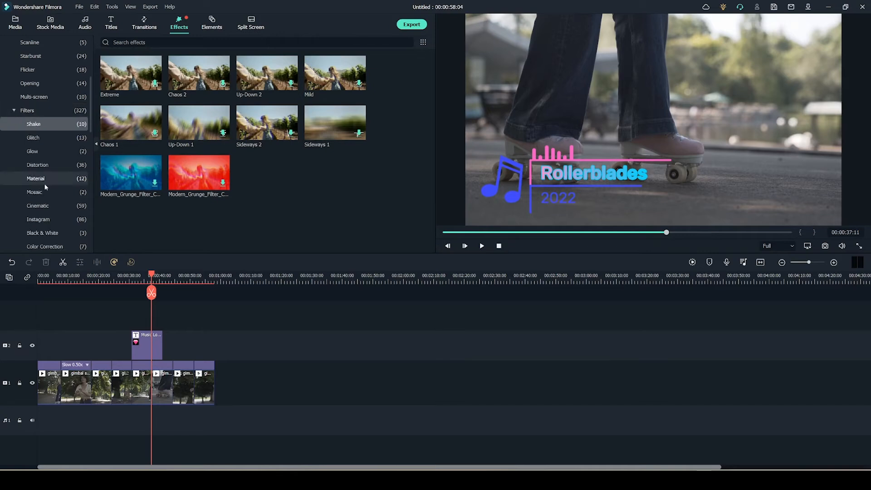
pyautogui.scroll(-3, 40, 203)
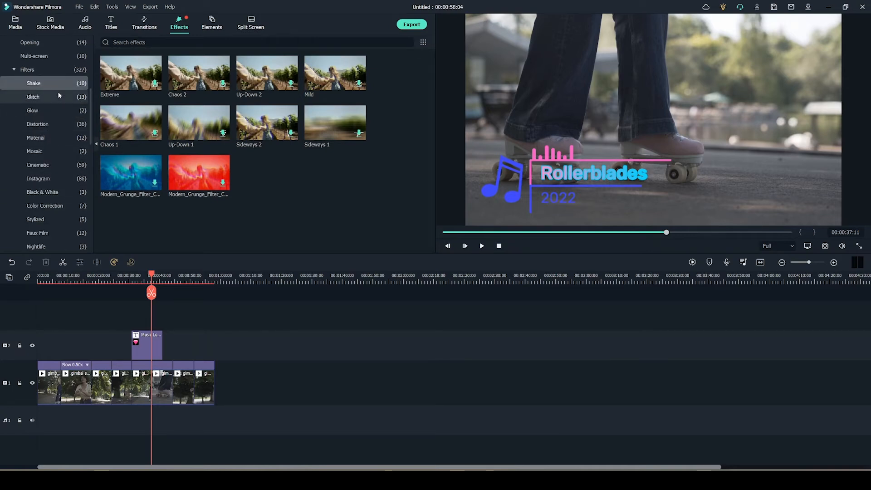
pyautogui.click(62, 178)
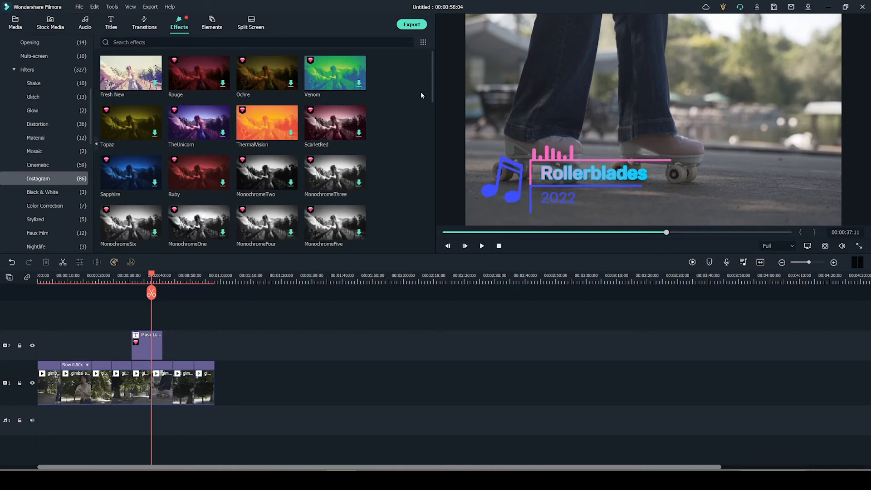
pyautogui.scroll(-2, 387, 159)
pyautogui.scroll(2, 388, 160)
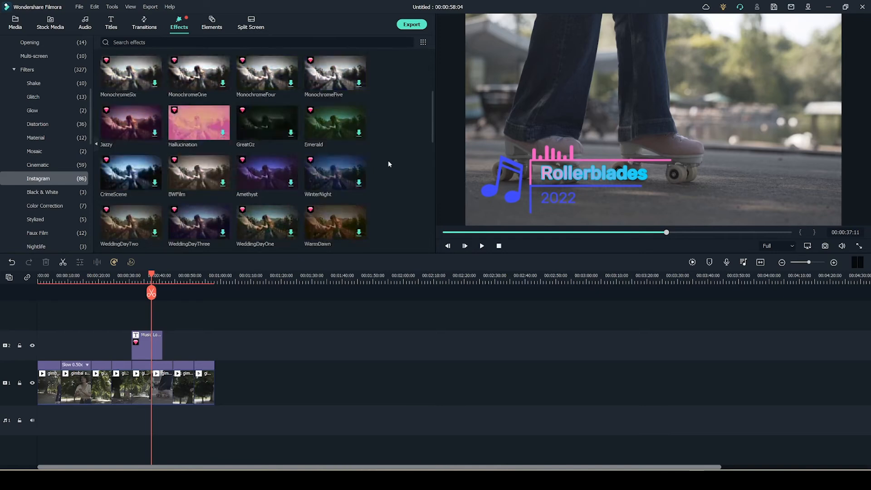
pyautogui.scroll(-8, 427, 150)
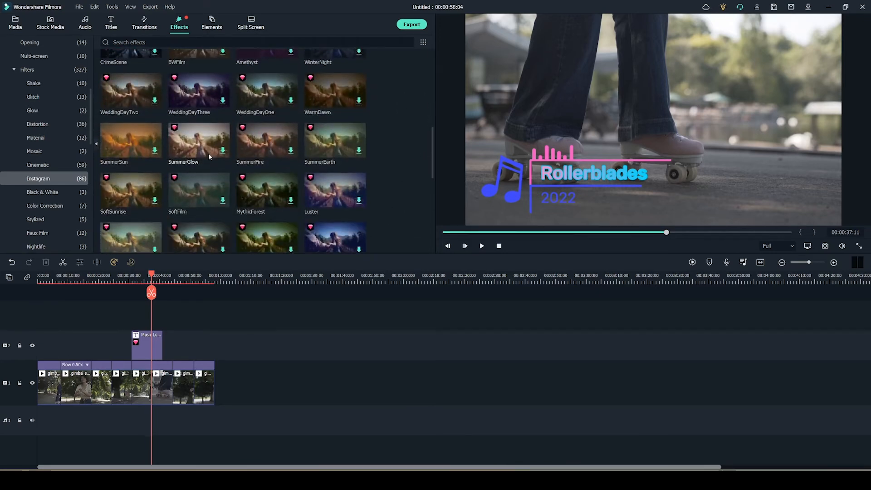
pyautogui.click(202, 148)
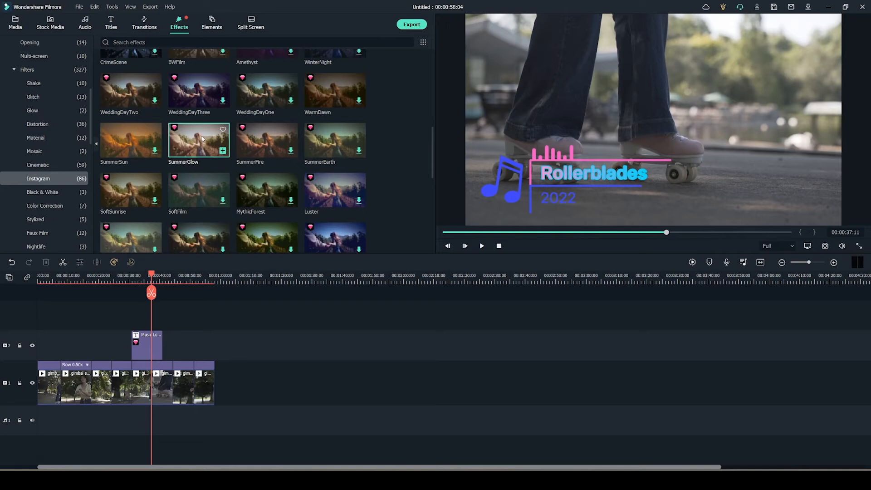
# Place the SummerGlow filter on its own track between the clips and the title, and extend it over the whole video
pyautogui.moveTo(202, 138); pyautogui.dragTo(149, 328)
pyautogui.click(150, 355)
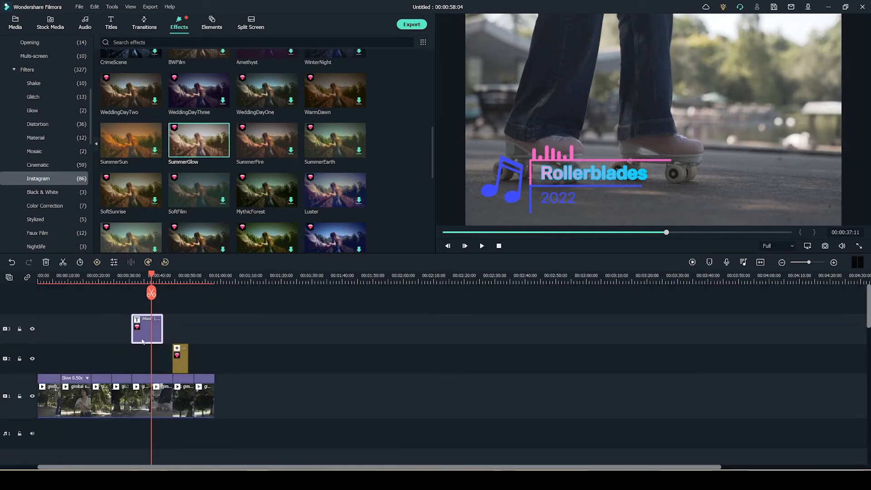
pyautogui.moveTo(181, 365); pyautogui.dragTo(214, 361)
pyautogui.moveTo(136, 363); pyautogui.dragTo(28, 367)
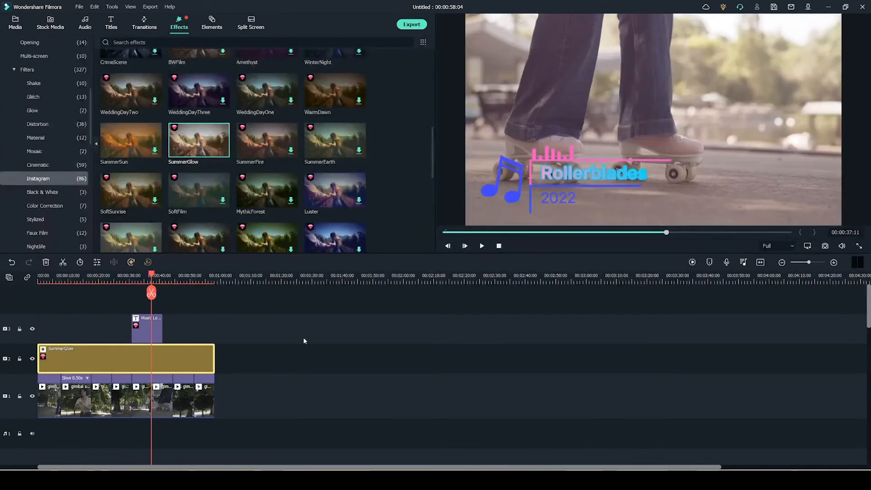
# Check the SummerGlow filter on the later shots and lower its opacity
pyautogui.click(177, 277)
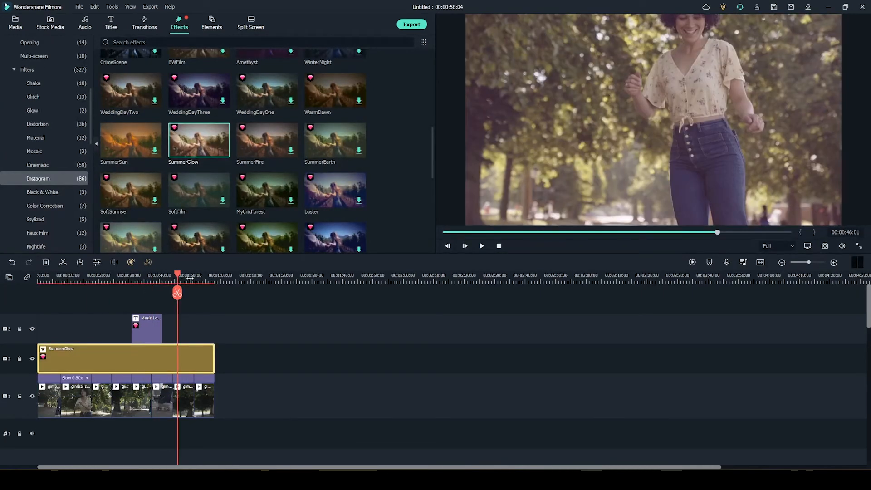
pyautogui.click(194, 278)
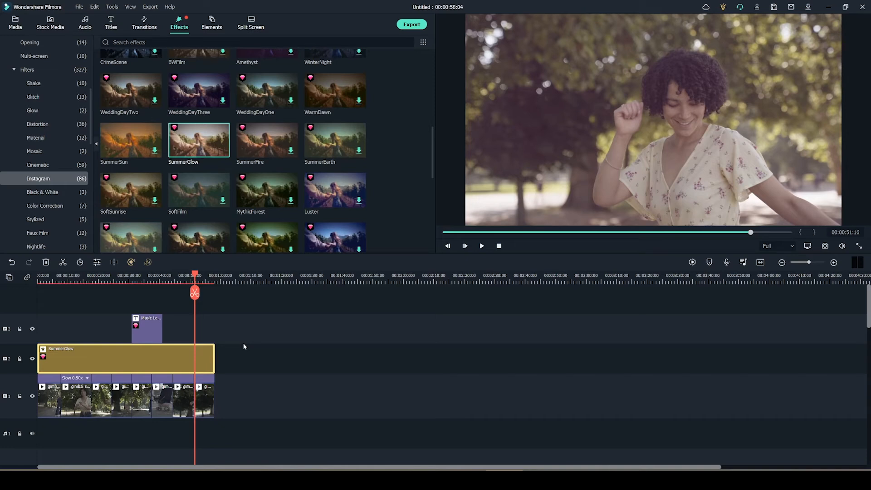
pyautogui.doubleClick(202, 362)
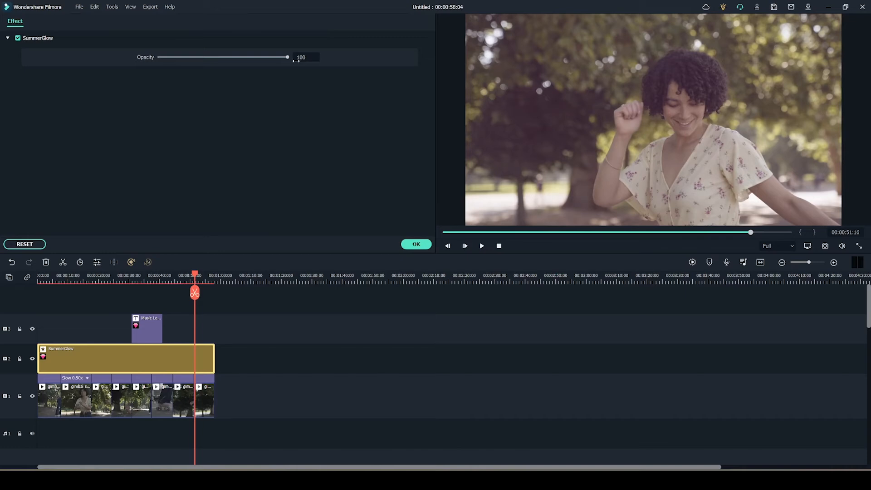
pyautogui.moveTo(291, 59); pyautogui.dragTo(211, 79)
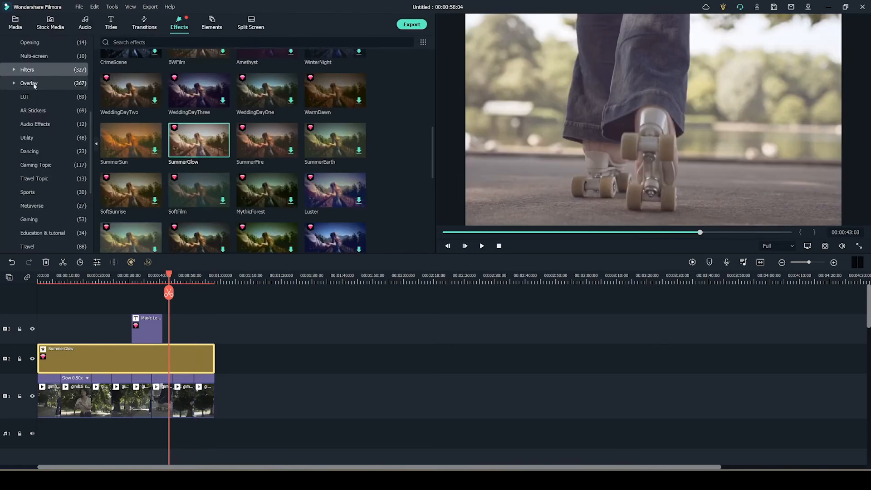
# Add the Old Film overlay Holiday Thankgiving - Overlay 1 above SummerGlow across the whole video, and check it on a later shot
pyautogui.click(17, 83)
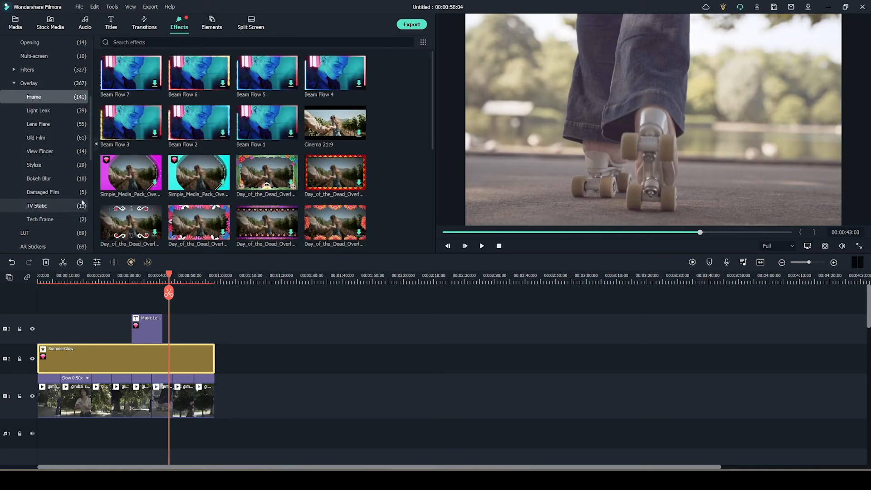
pyautogui.click(43, 140)
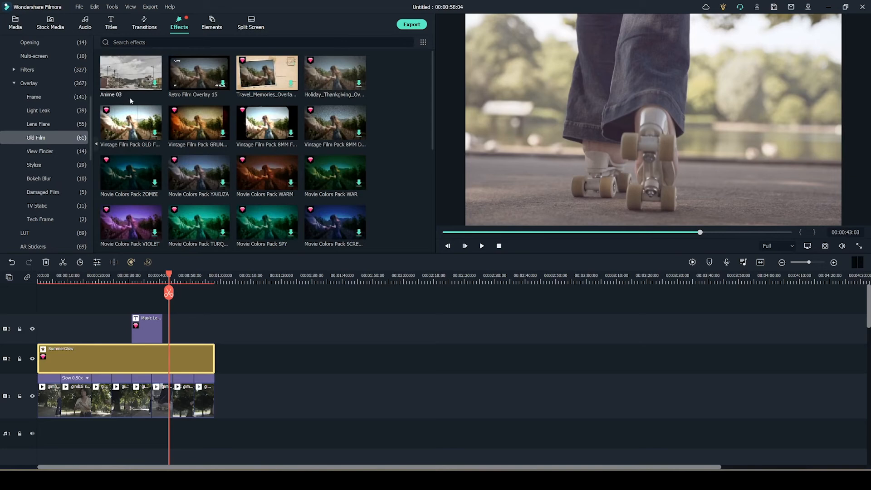
pyautogui.scroll(-5, 304, 148)
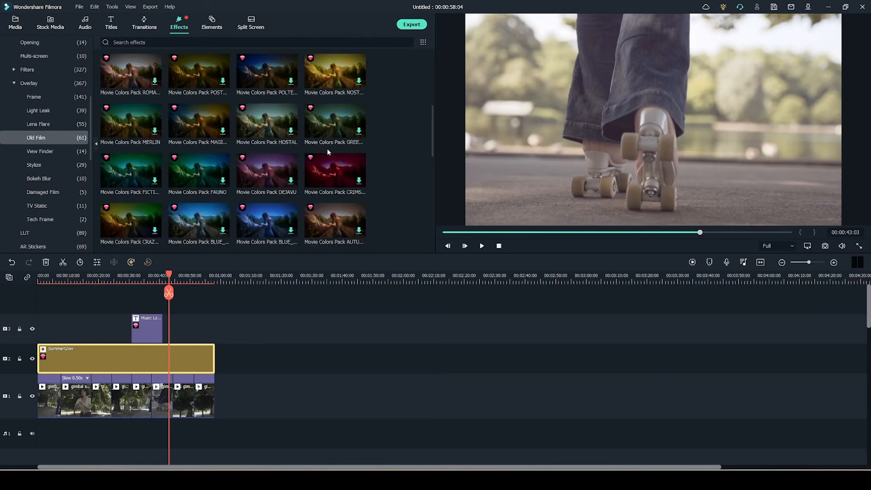
pyautogui.scroll(5, 298, 164)
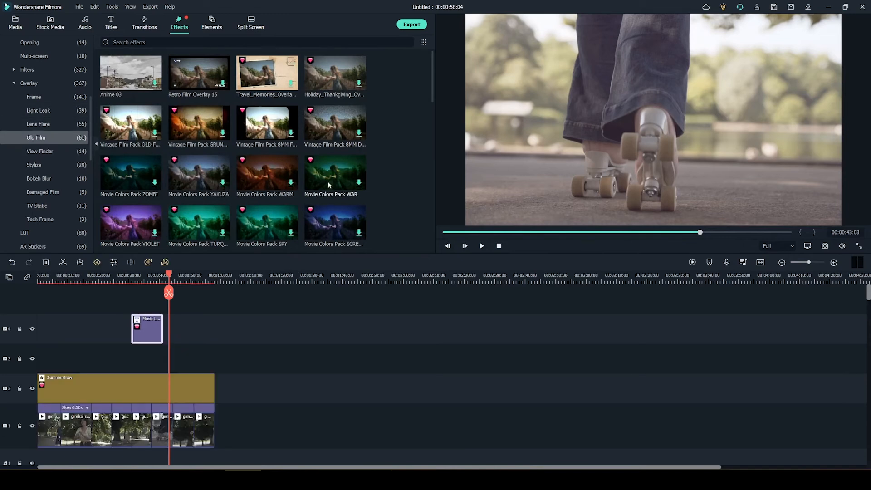
pyautogui.click(336, 74)
pyautogui.moveTo(296, 284); pyautogui.dragTo(172, 356)
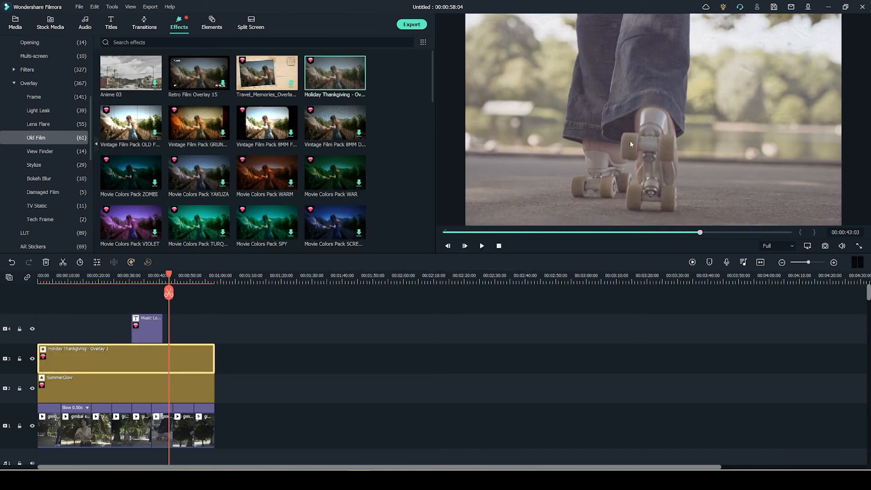
pyautogui.moveTo(175, 275); pyautogui.dragTo(190, 273)
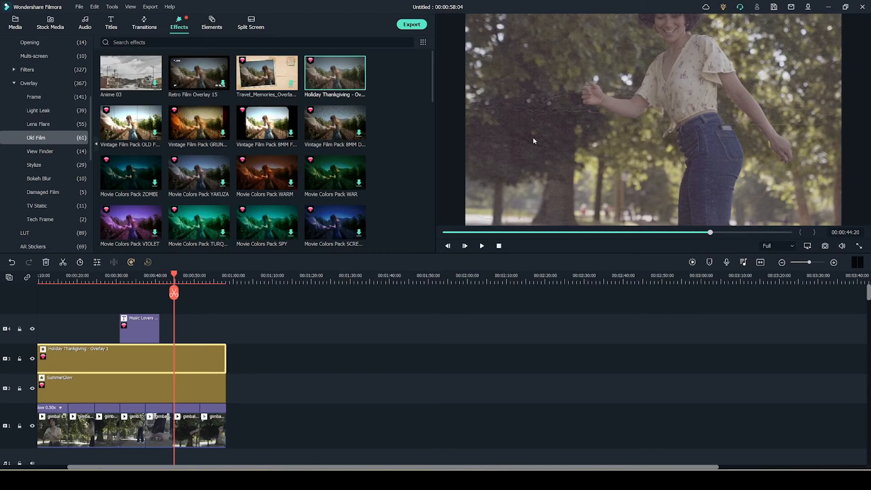
pyautogui.click(158, 282)
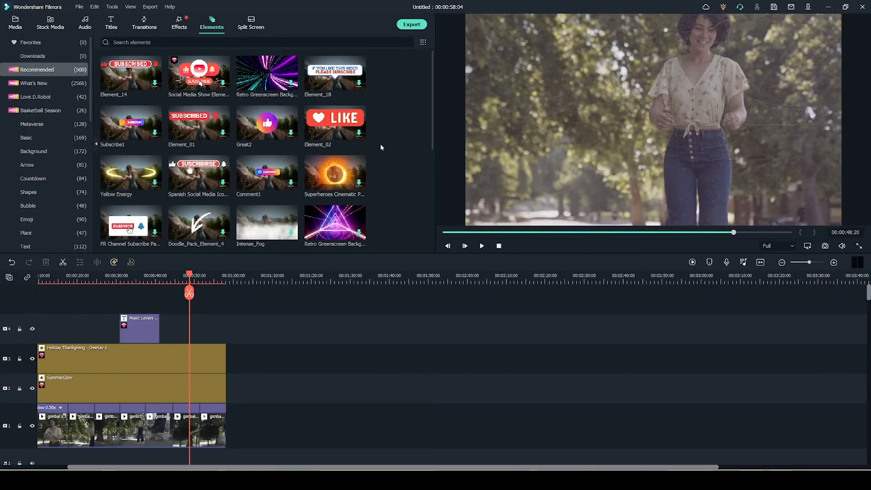
# Add the Spanish SUSCRIBIRSE social media element to the title track at 00:00:48:20 and play it back
pyautogui.moveTo(432, 91); pyautogui.dragTo(426, 170)
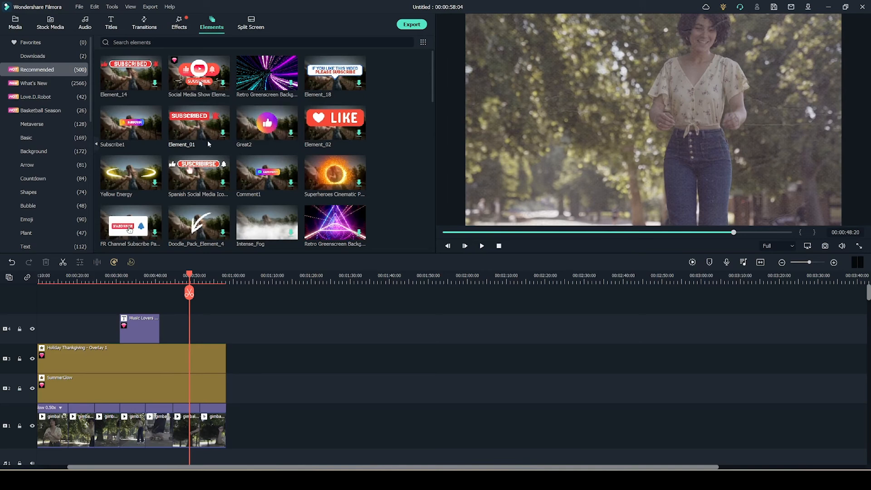
pyautogui.click(201, 173)
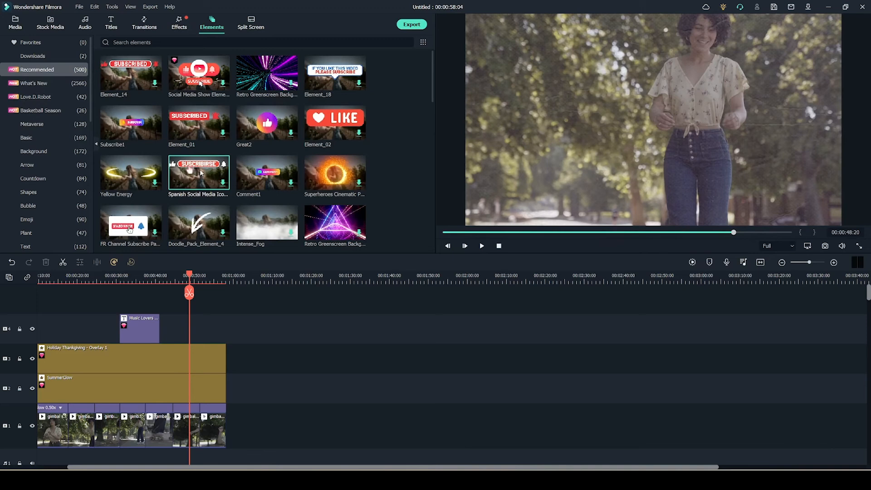
pyautogui.moveTo(222, 194); pyautogui.dragTo(181, 332)
pyautogui.press('space')
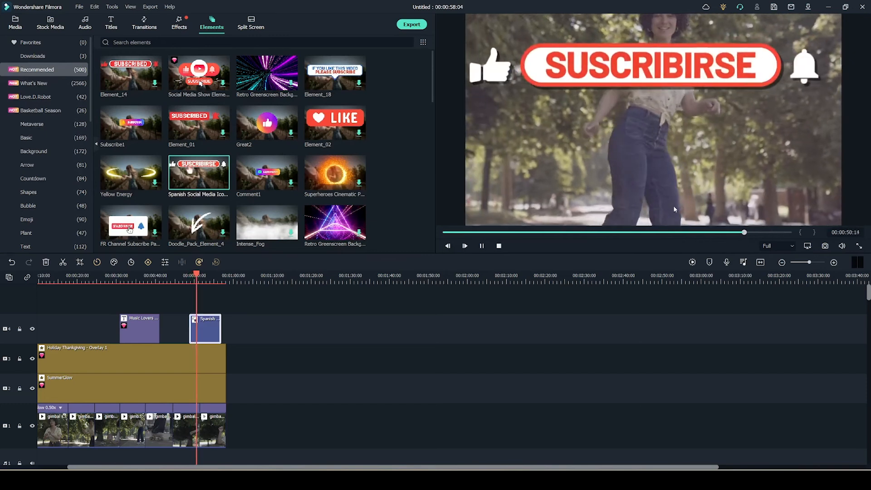
pyautogui.press('space')
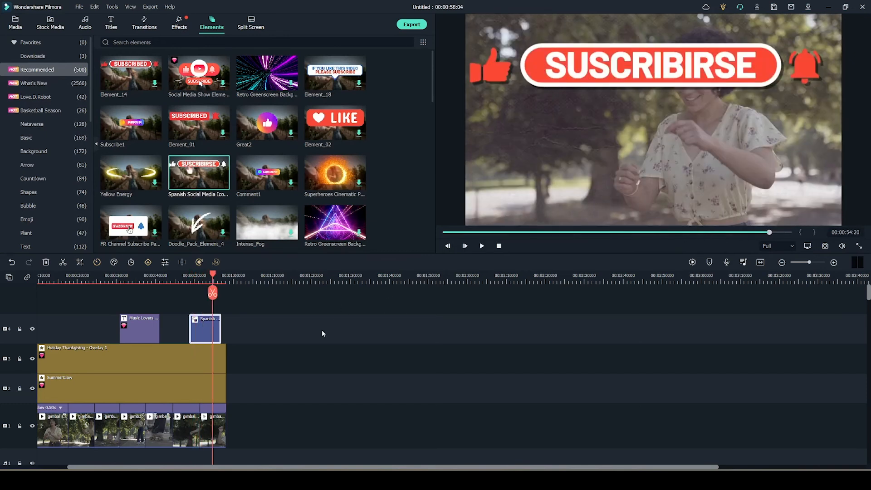
# Scale the SUSCRIBIRSE element to 70.07% and move it to the lower middle of the video frame
pyautogui.doubleClick(205, 335)
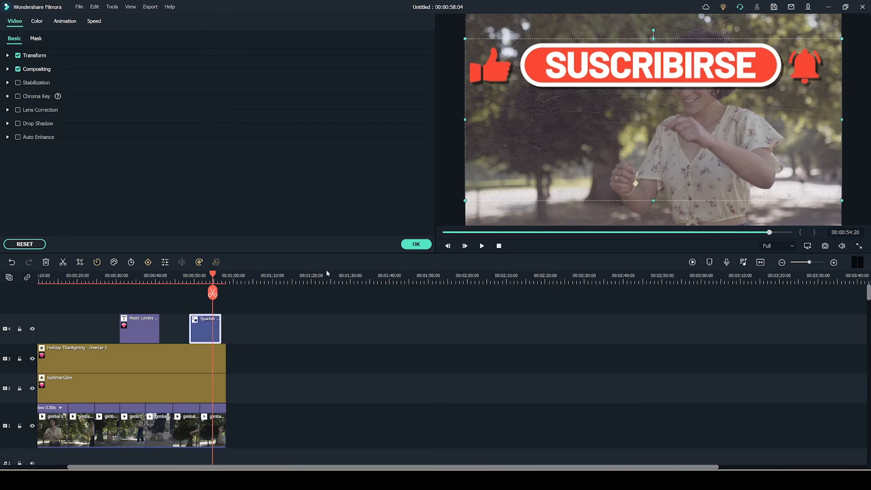
pyautogui.click(206, 278)
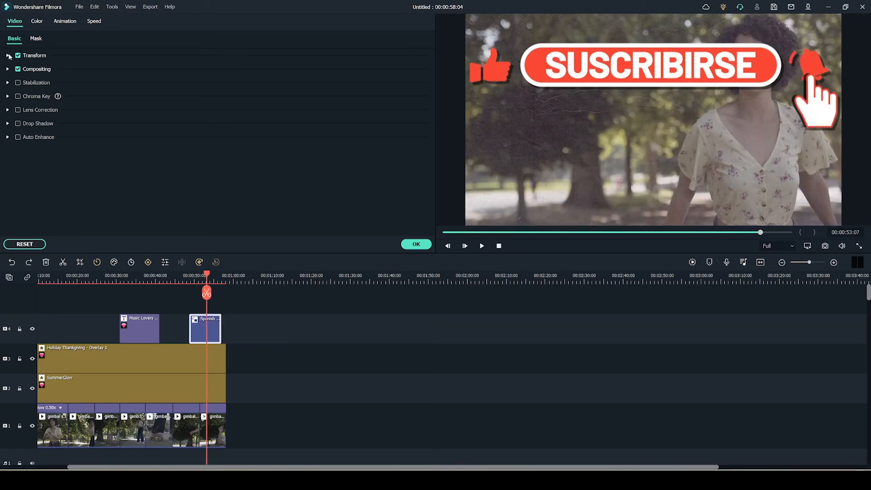
pyautogui.click(8, 55)
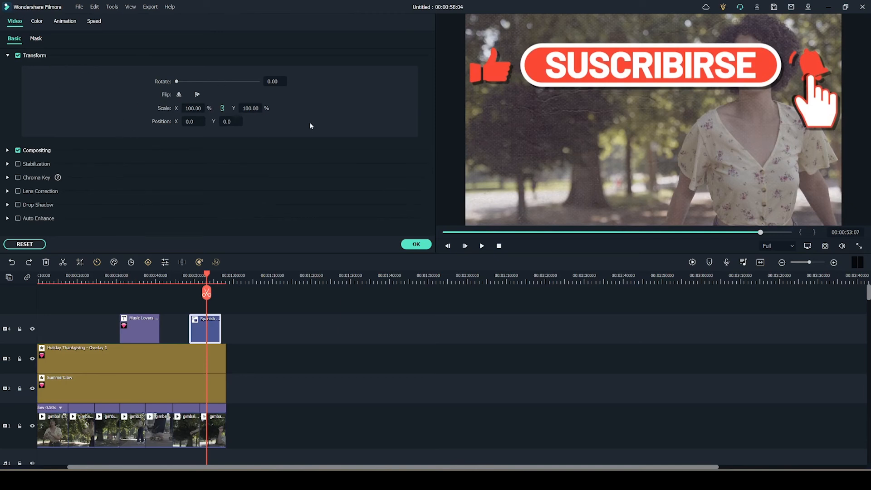
pyautogui.click(654, 65)
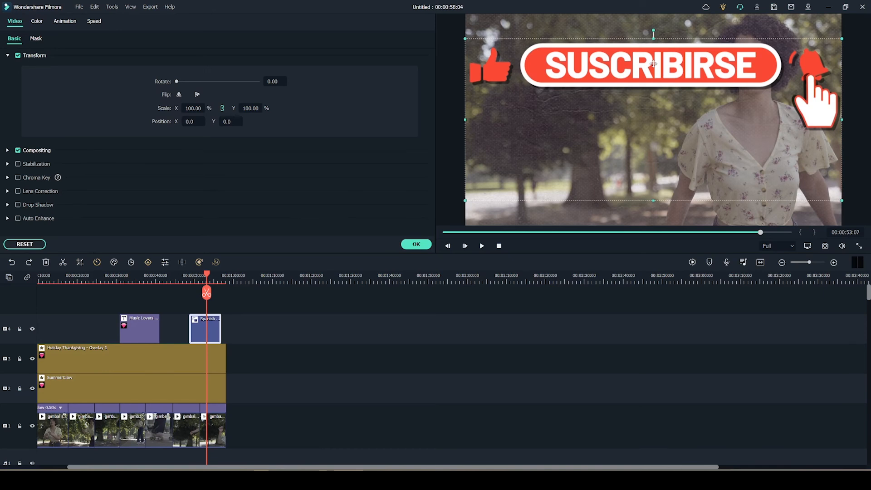
pyautogui.moveTo(465, 39); pyautogui.dragTo(577, 87)
pyautogui.moveTo(723, 116); pyautogui.dragTo(673, 208)
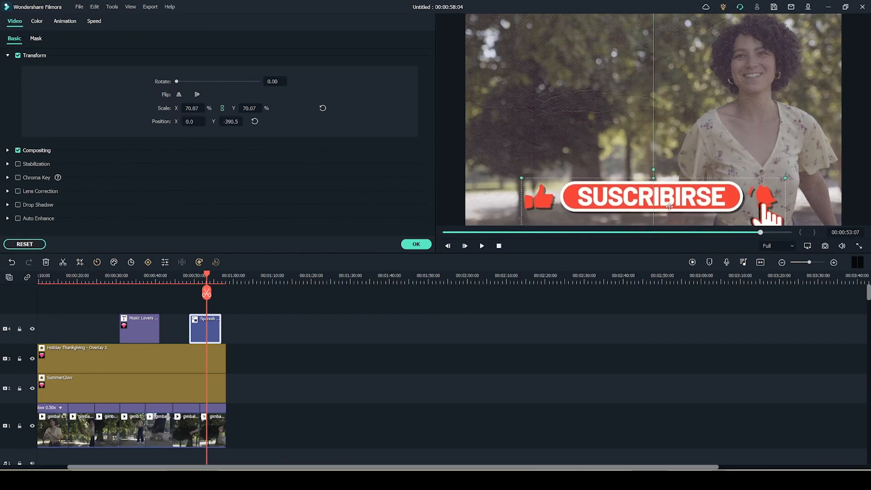
pyautogui.click(439, 44)
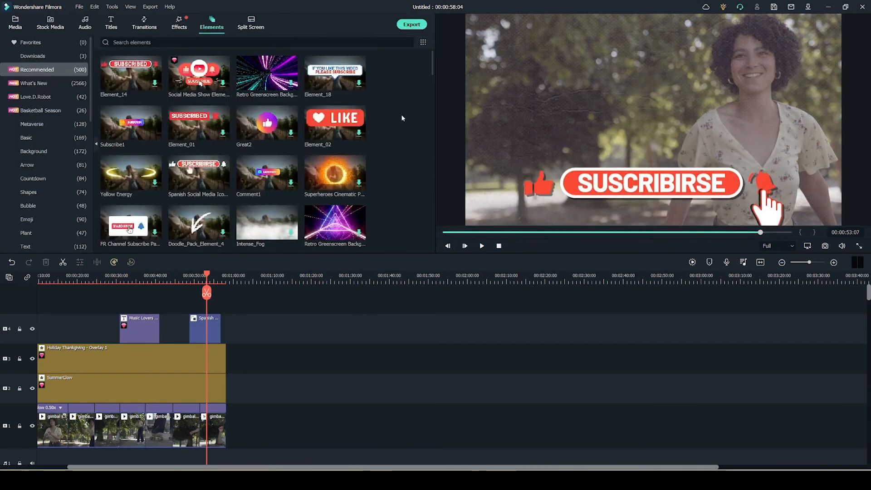
# Look through the other recommended elements in the library
pyautogui.scroll(-5, 427, 66)
pyautogui.scroll(-6, 422, 116)
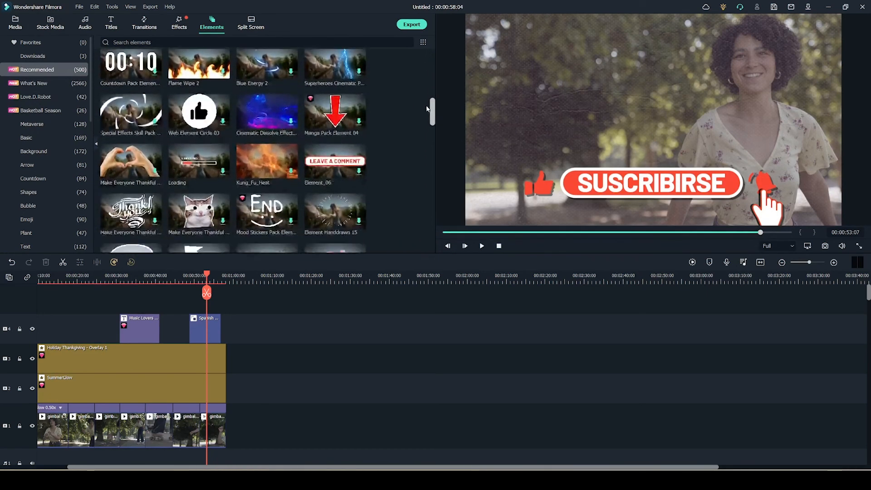
pyautogui.scroll(-4, 420, 127)
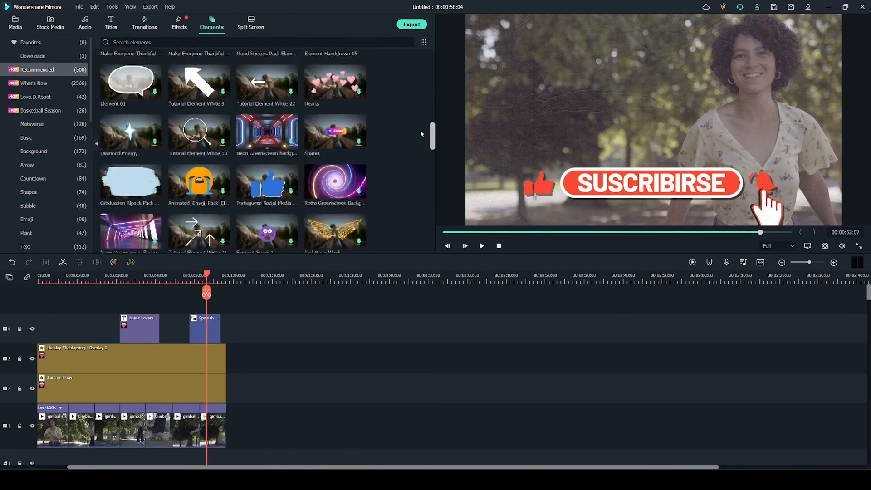
pyautogui.scroll(-2, 424, 141)
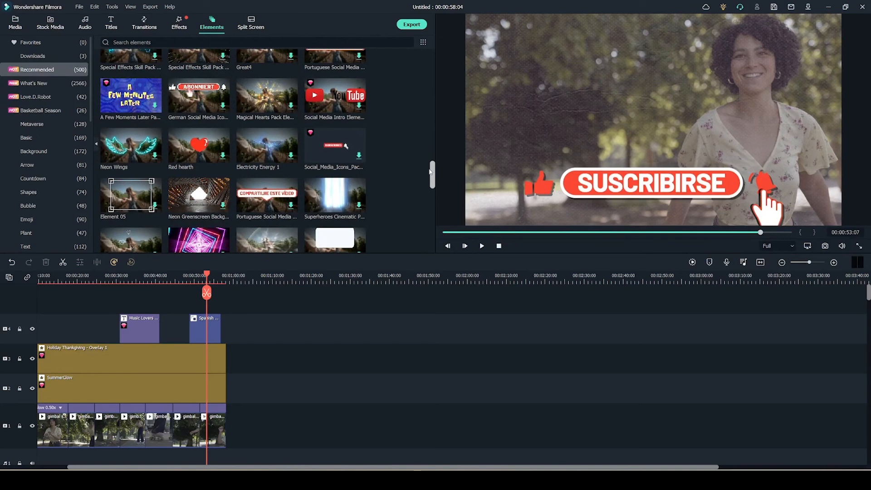
pyautogui.scroll(-1, 429, 171)
pyautogui.scroll(-4, 429, 172)
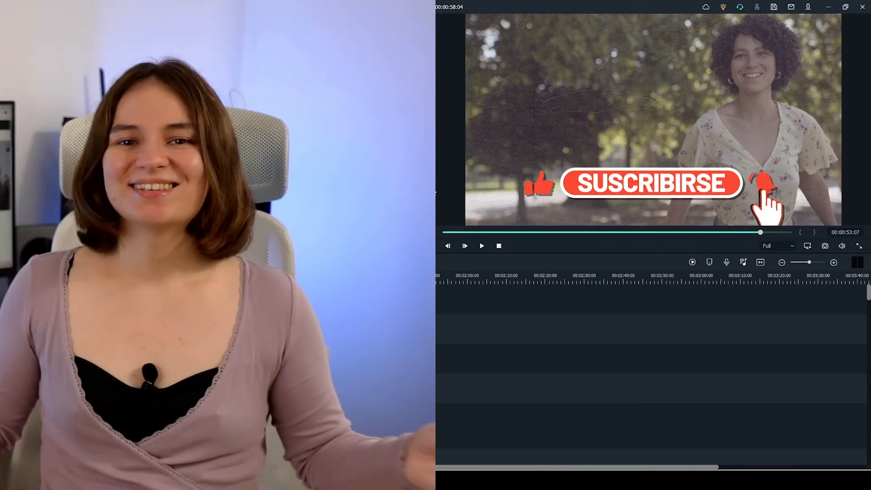